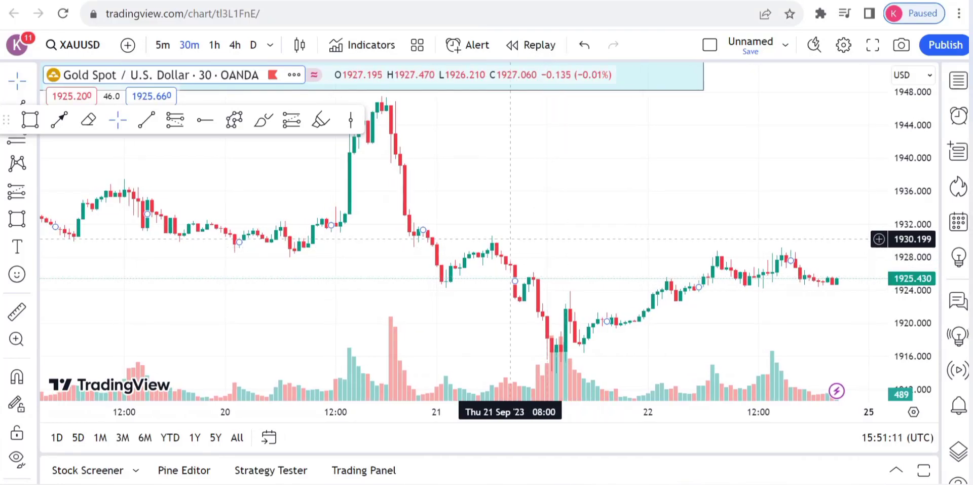
Zoom out and pan the 30-minute XAUUSD chart until late August through 25 September fills the view.
scroll(510, 239, down, 10)
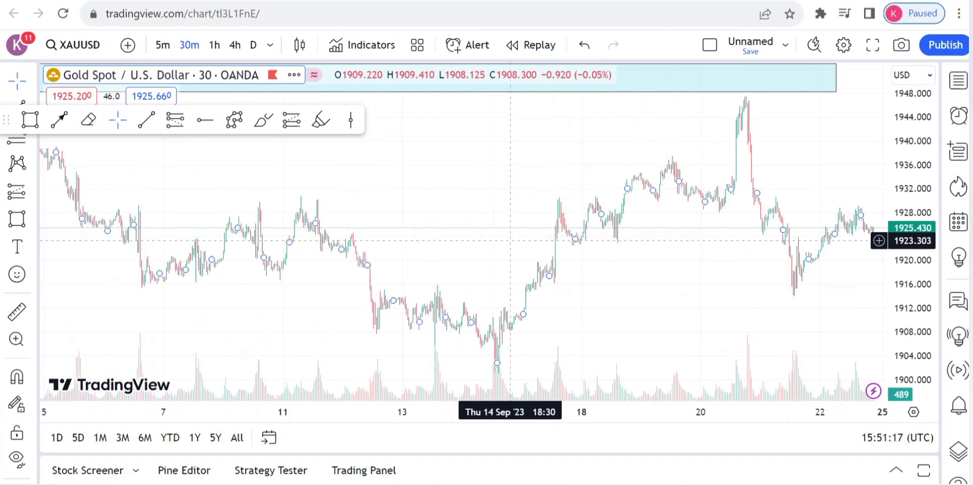
scroll(511, 240, up, 3)
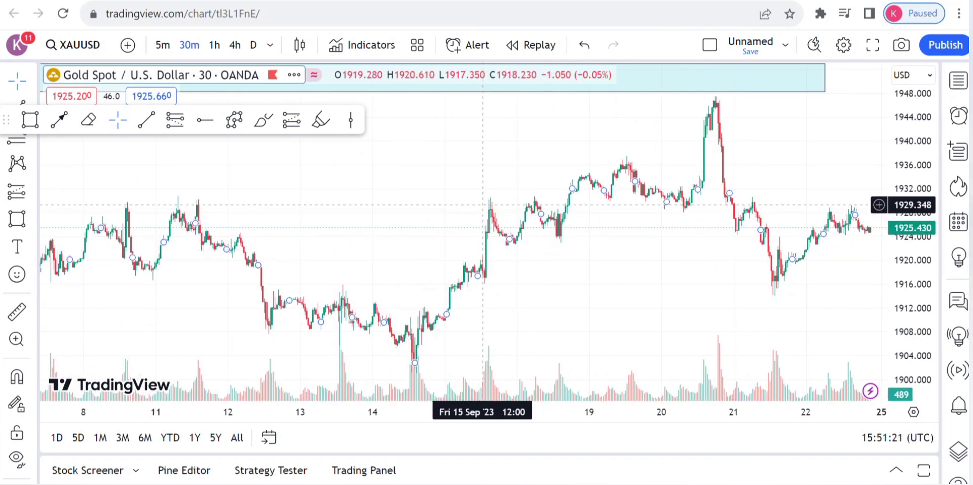
scroll(781, 268, down, 5)
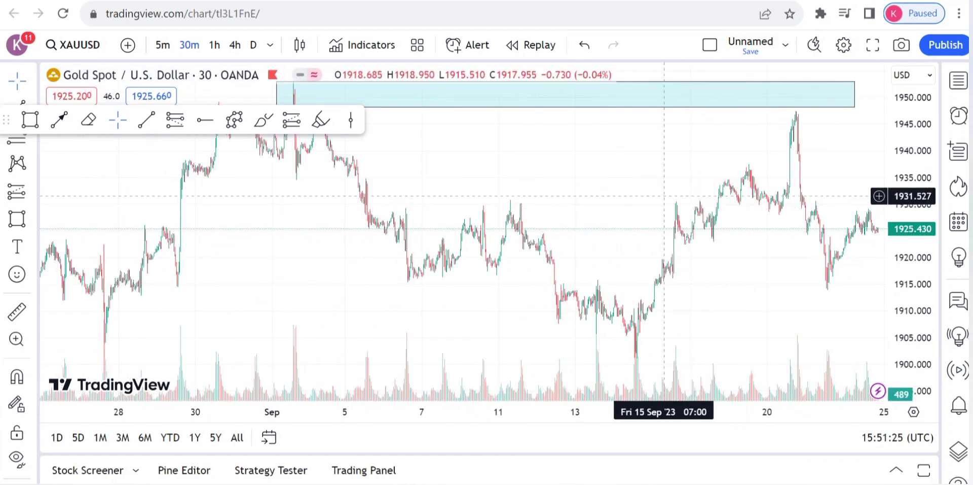
drag(788, 214, 776, 249)
scroll(776, 249, left, 5)
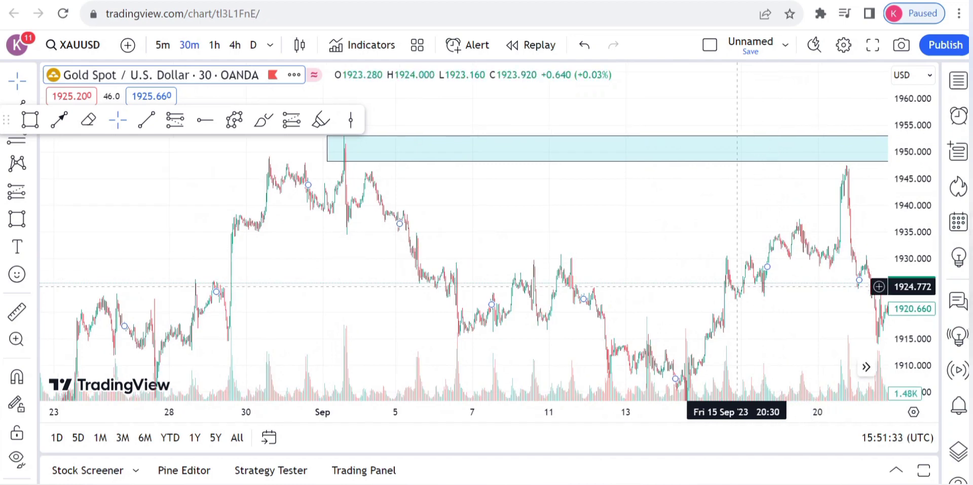
drag(735, 284, 717, 254)
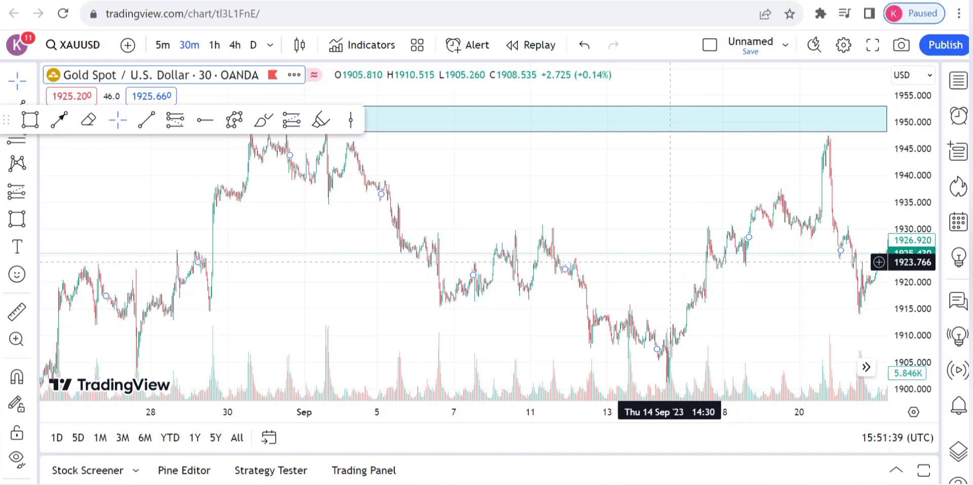
drag(718, 323, 700, 297)
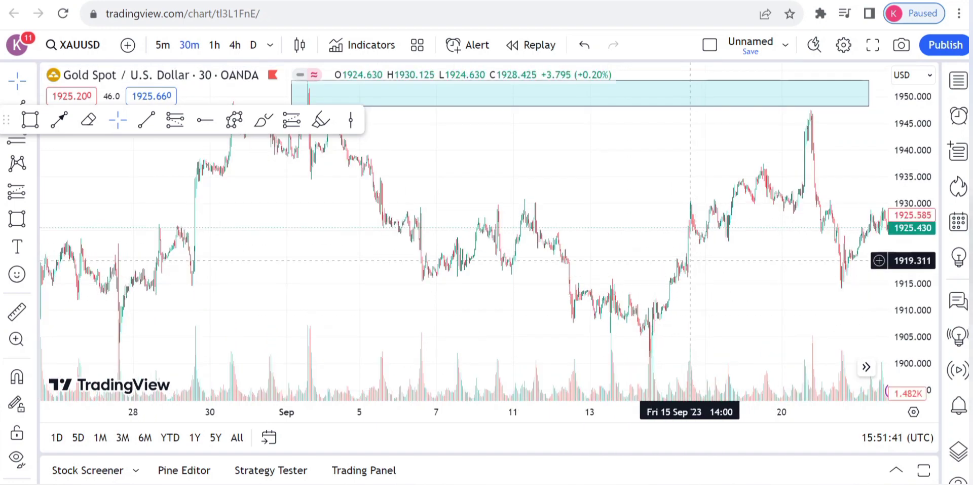
drag(786, 222, 760, 230)
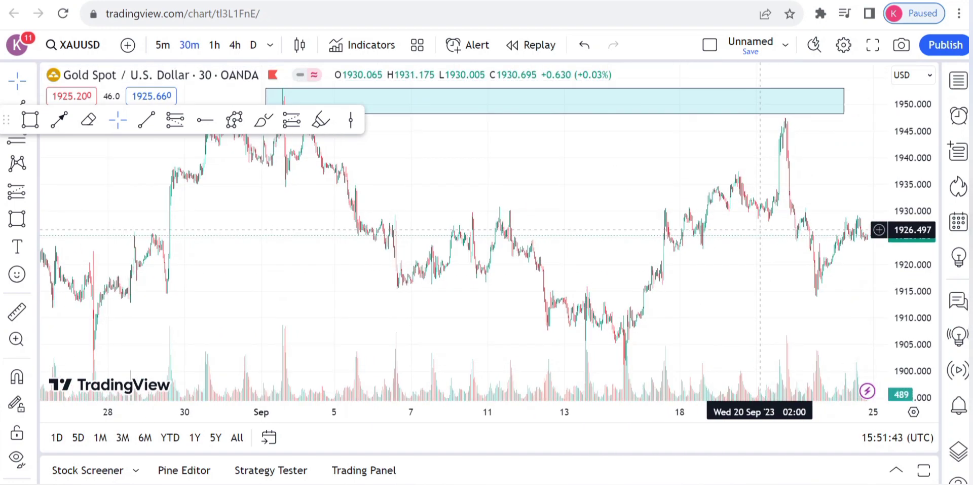
drag(693, 294, 708, 241)
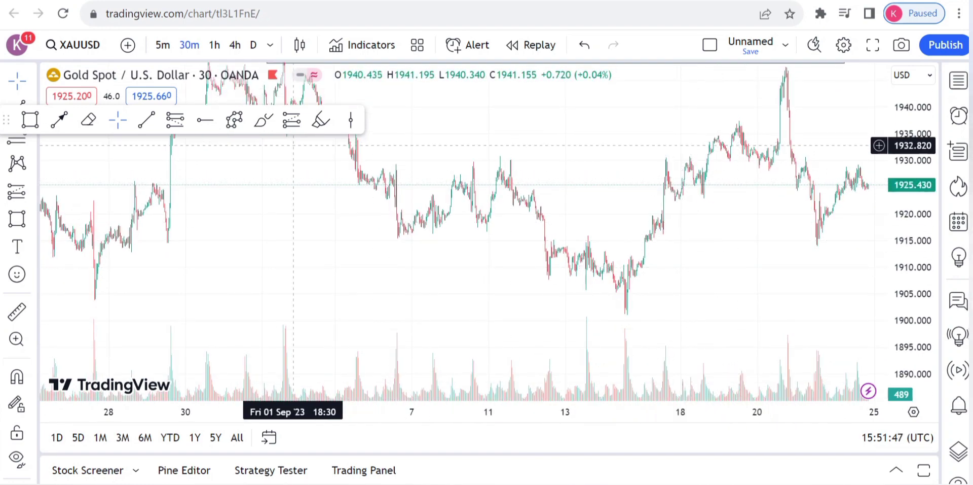
Circle the 20 Sep spike with a purple brush loop and highlight its top in cyan.
click(263, 121)
mouse_move(768, 160)
mouse_down()
mouse_move(794, 75)
mouse_move(761, 112)
mouse_move(768, 168)
mouse_up()
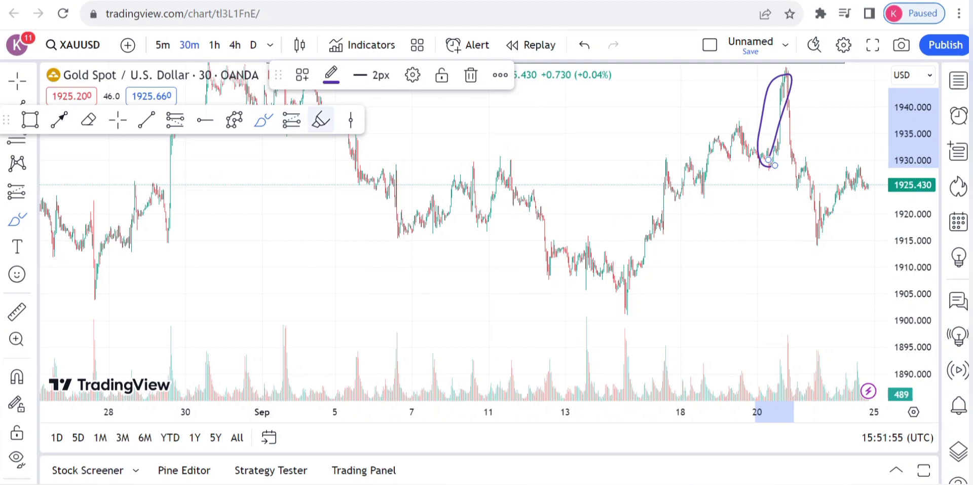
click(320, 120)
drag(796, 72, 787, 73)
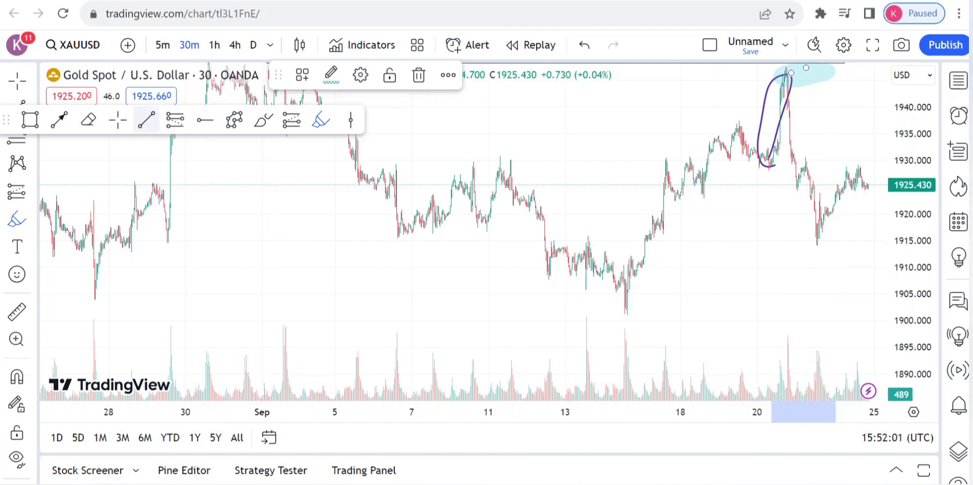
Add a horizontal line at about 1934.98 and pan to reveal the older blue zone.
key(Escape)
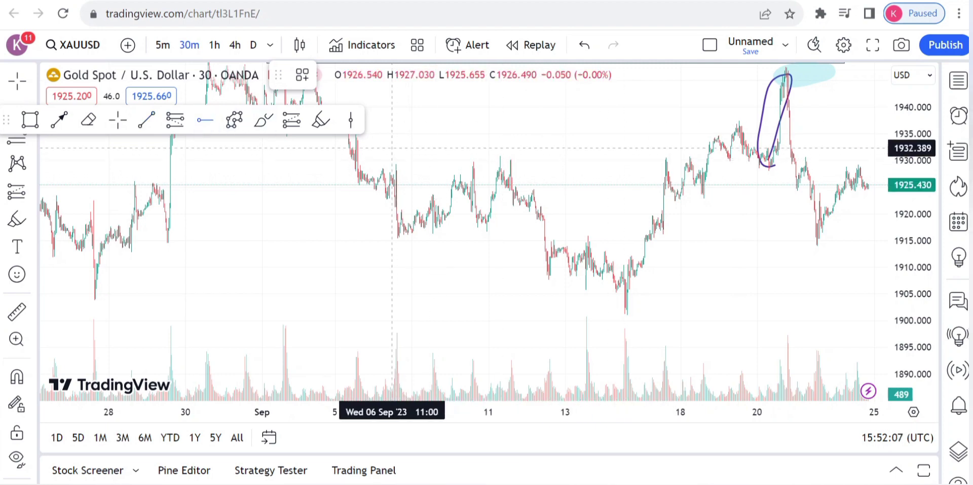
click(374, 133)
drag(579, 133, 566, 234)
Remove all drawings via the chart's context menu and switch to 4-hour candles.
right_click(560, 190)
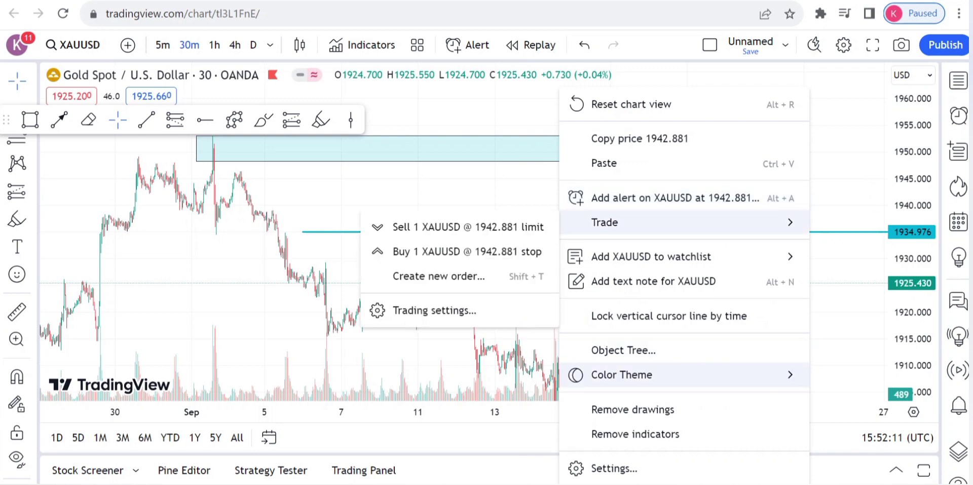
click(565, 409)
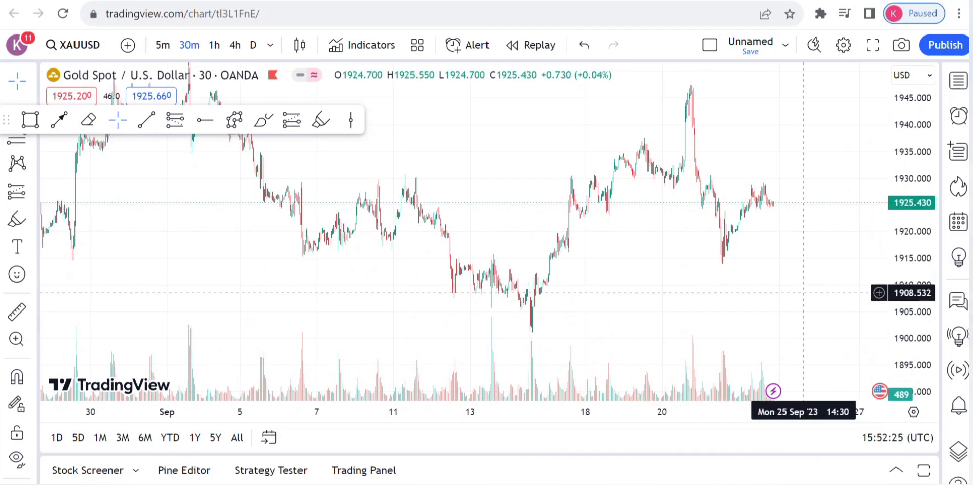
click(235, 44)
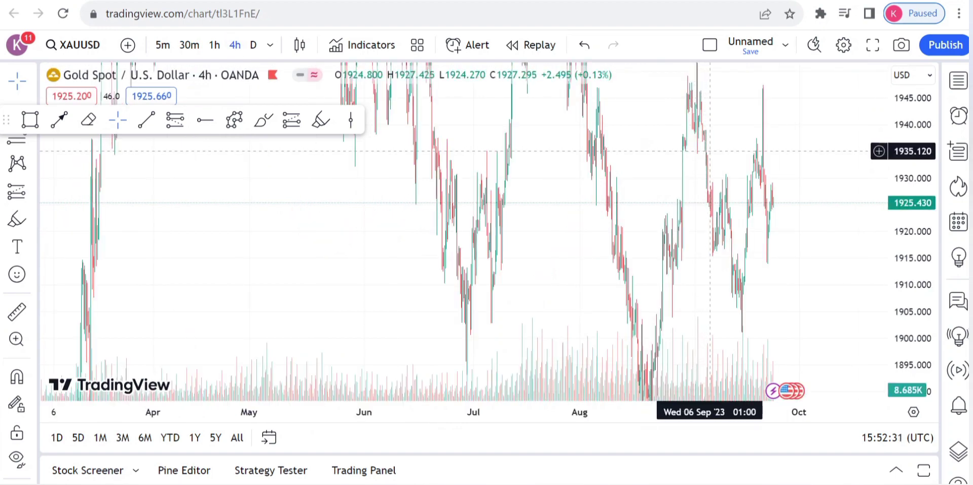
Open and dismiss the chart's right-click menu twice without choosing an action.
right_click(673, 289)
mouse_move(675, 294)
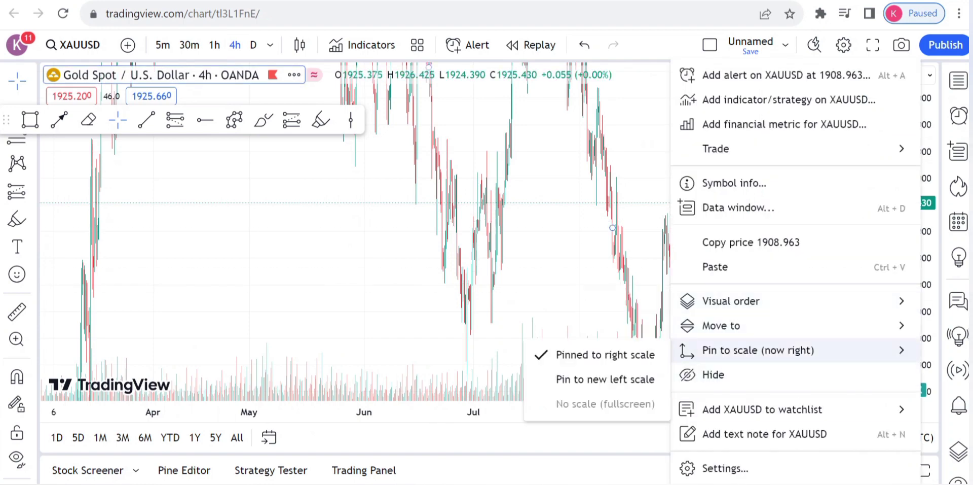
click(591, 285)
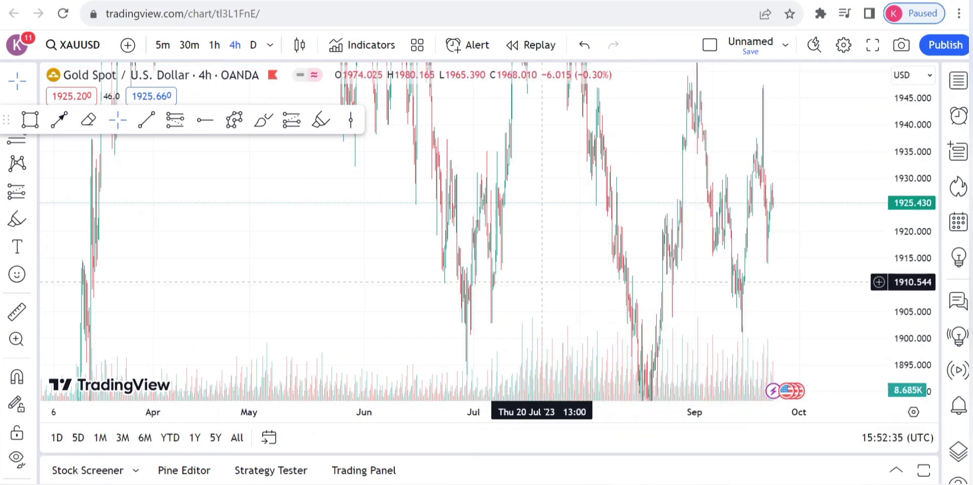
right_click(542, 284)
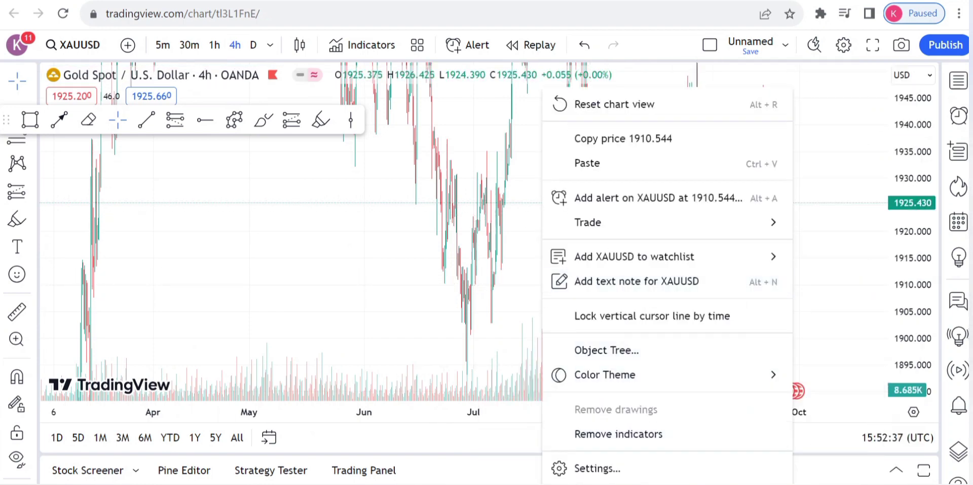
click(517, 284)
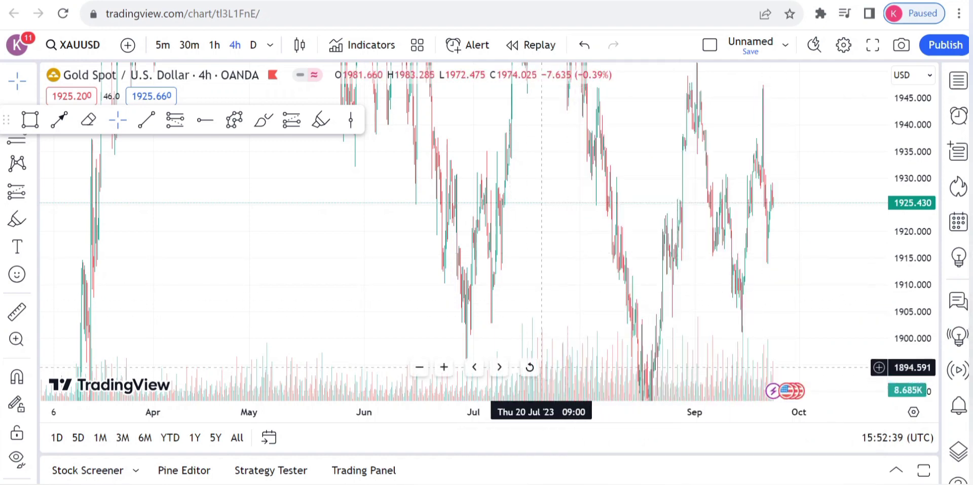
Zoom out and pan the 4h chart to show November 2022 through September 2023.
scroll(555, 294, up, 5)
scroll(555, 290, down, 3)
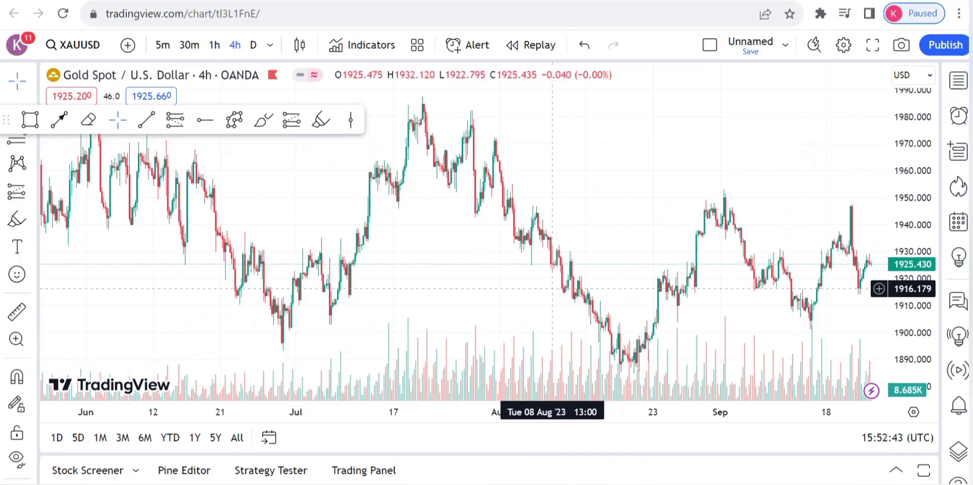
drag(841, 233, 706, 198)
scroll(730, 199, down, 3)
scroll(730, 199, down, 5)
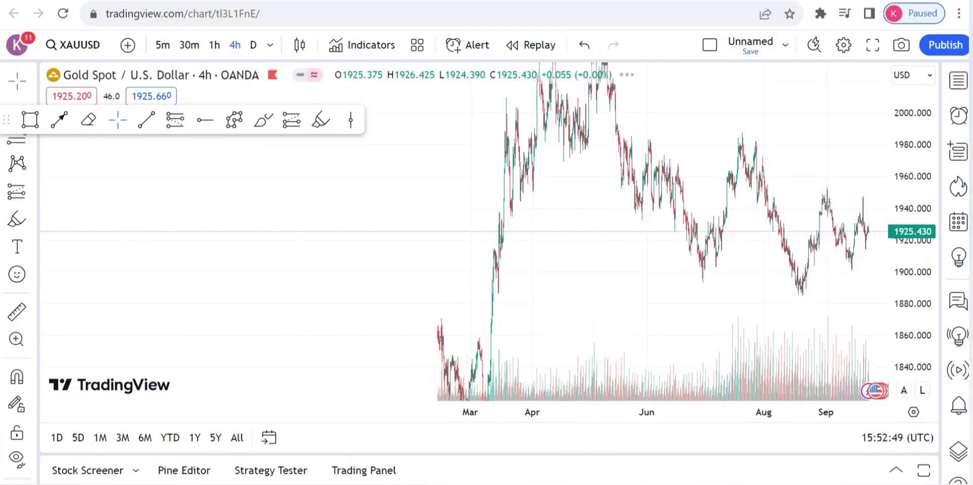
scroll(730, 199, down, 3)
drag(814, 370, 712, 333)
drag(675, 298, 691, 346)
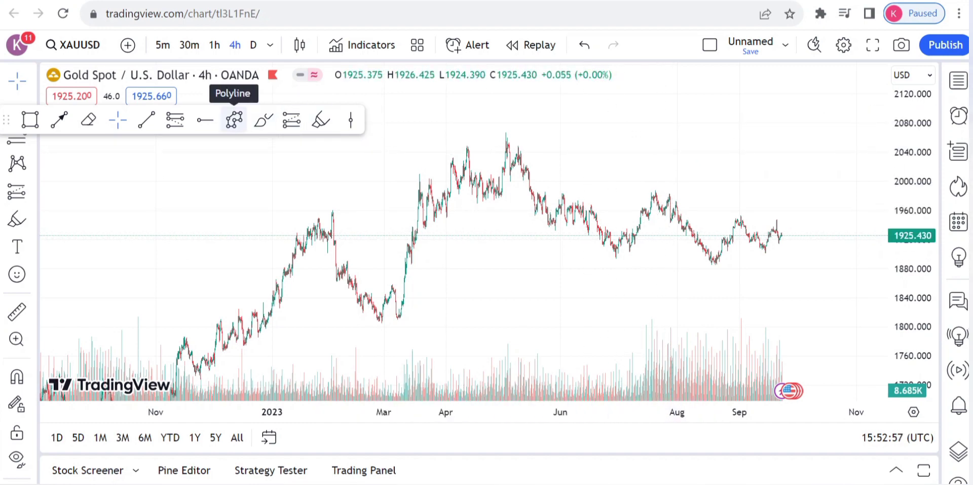
Draw a descending trend line from the May 2023 peak near 2060 past September, then zoom in.
click(147, 119)
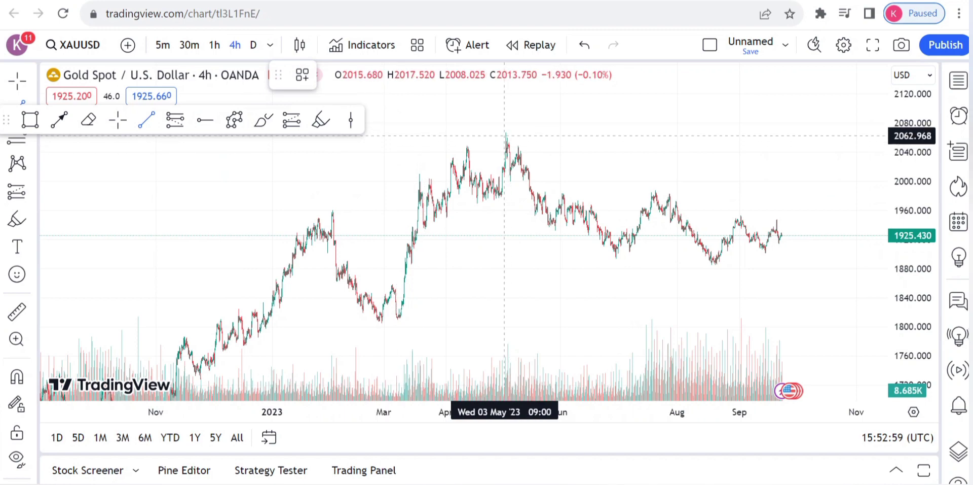
click(504, 135)
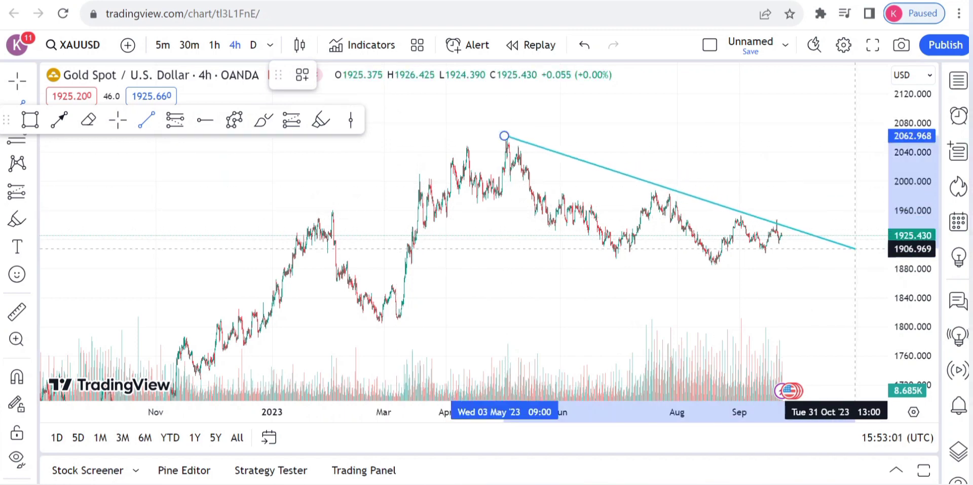
click(856, 248)
drag(503, 139, 473, 133)
click(758, 105)
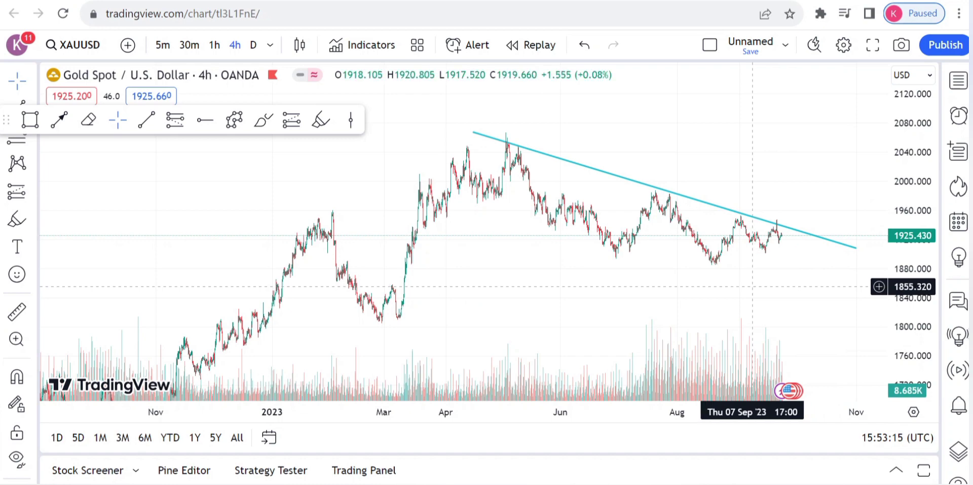
scroll(554, 319, up, 5)
scroll(569, 278, down, 1)
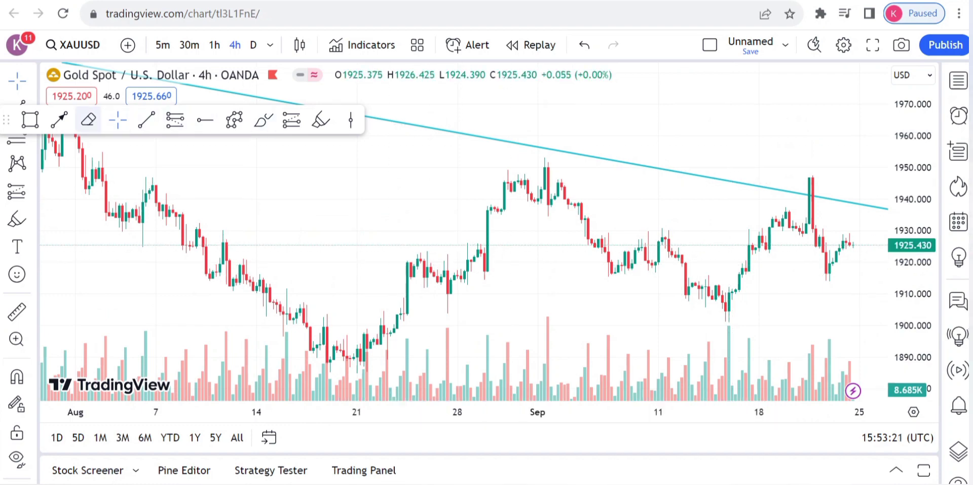
Box the 1945–1950 resistance zone from 1 to 22 September with a rectangle.
click(30, 120)
mouse_move(538, 157)
mouse_down()
mouse_move(847, 167)
mouse_move(847, 181)
mouse_move(850, 166)
mouse_up()
click(837, 133)
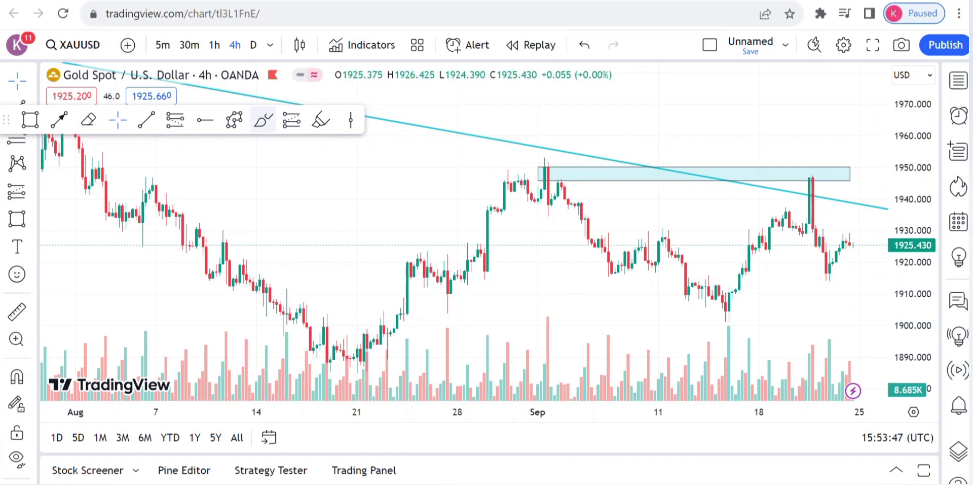
Circle the Sep 1 high and Sep 19 spike touching the zone with purple brush loops.
mouse_move(561, 157)
mouse_down()
mouse_move(512, 152)
mouse_move(592, 172)
mouse_move(545, 170)
mouse_move(588, 203)
mouse_move(572, 180)
mouse_up()
click(263, 120)
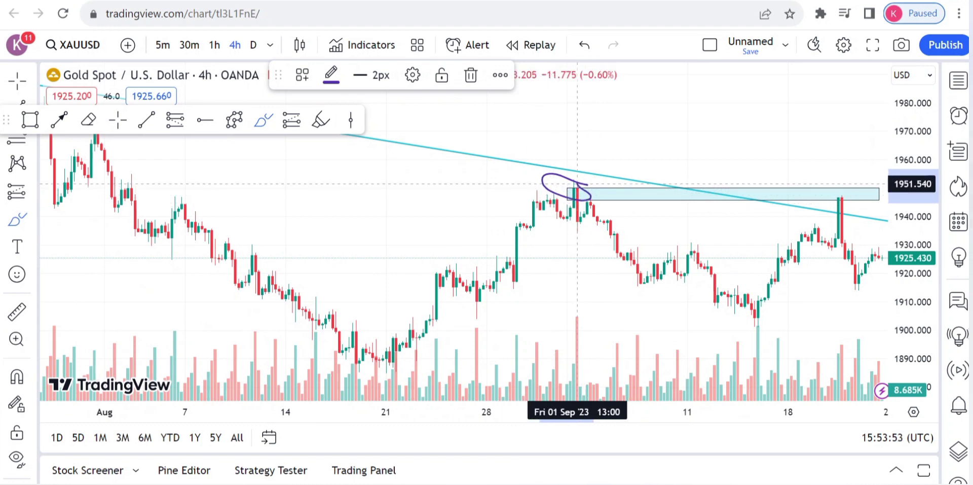
mouse_move(846, 192)
mouse_down()
mouse_move(813, 196)
mouse_move(858, 213)
mouse_move(839, 187)
mouse_up()
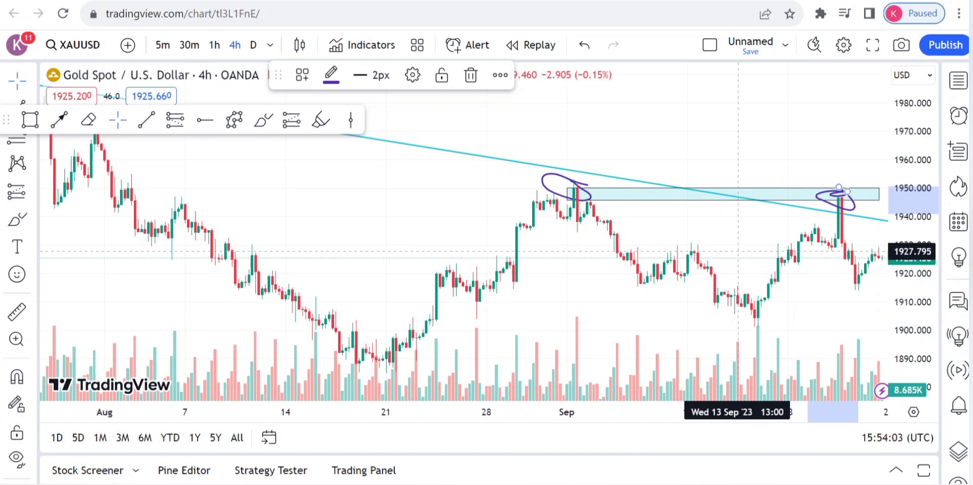
Remove all drawings and reposition the chart to leave room on the right.
right_click(738, 251)
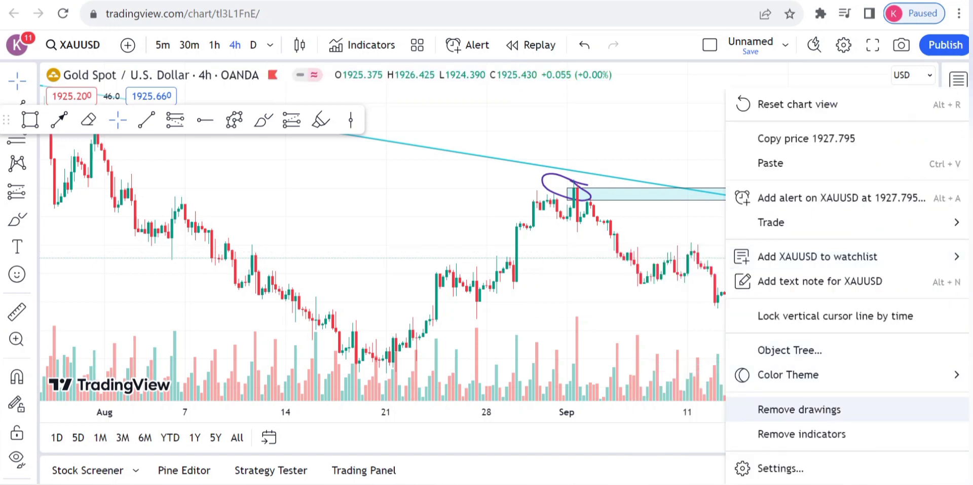
click(800, 409)
drag(728, 269, 694, 255)
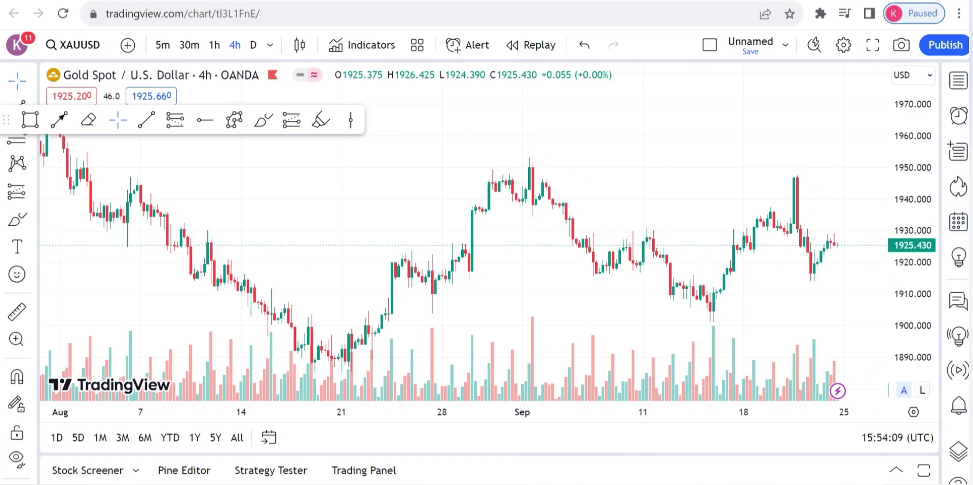
scroll(801, 272, down, 2)
mouse_move(802, 271)
mouse_down()
mouse_move(723, 204)
mouse_move(651, 223)
mouse_up()
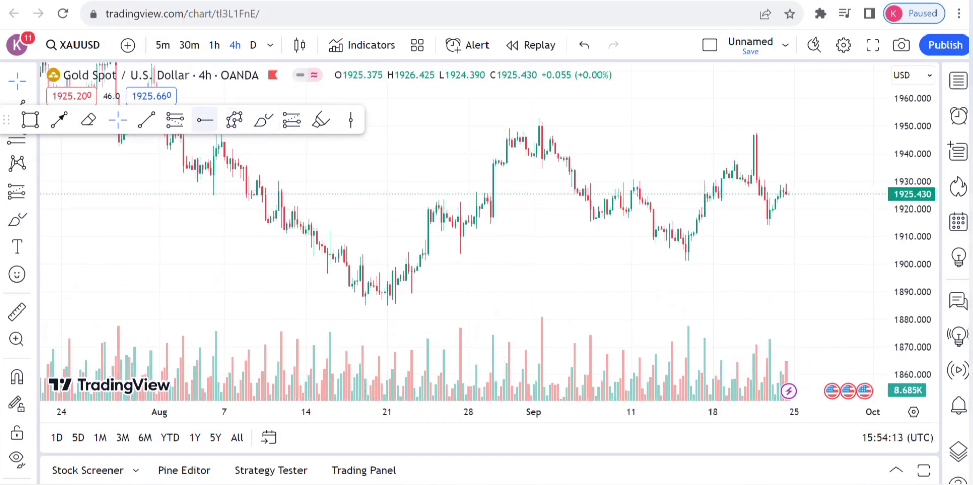
Place a horizontal support ray at 1904.09 starting from late August.
click(205, 120)
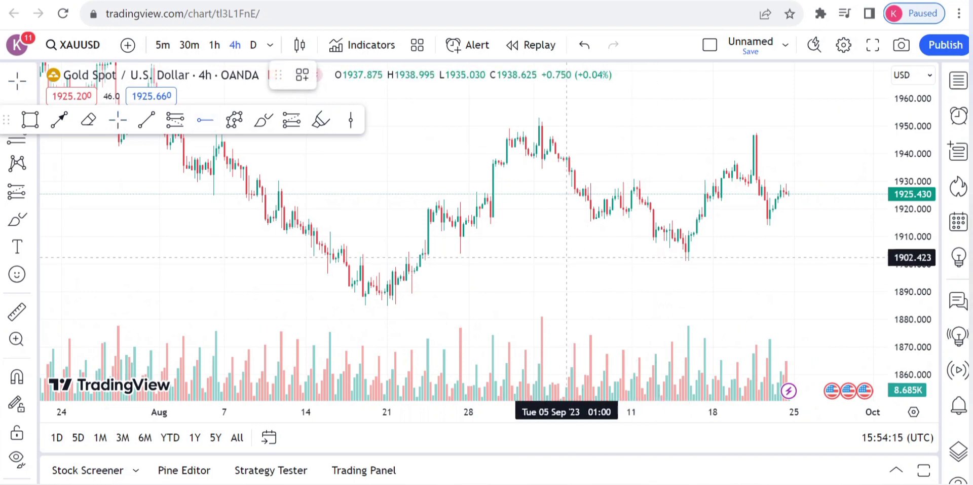
click(528, 252)
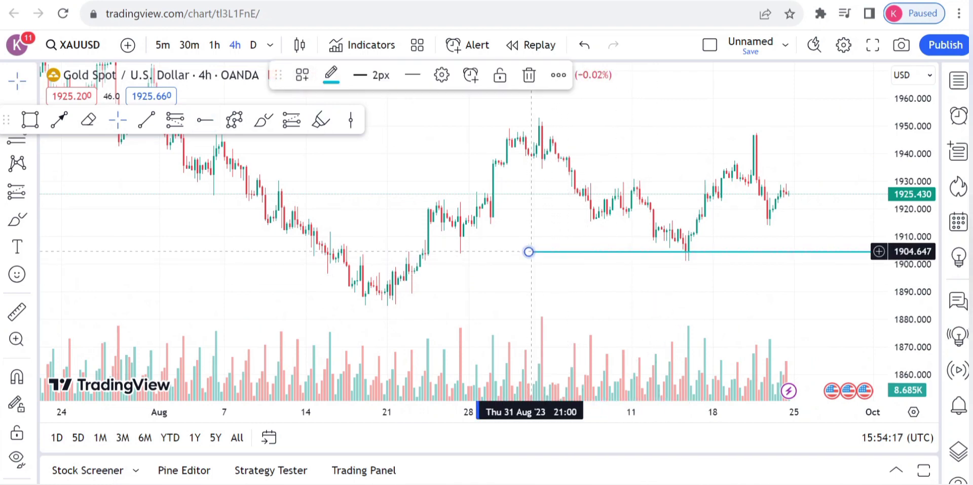
drag(529, 252, 401, 252)
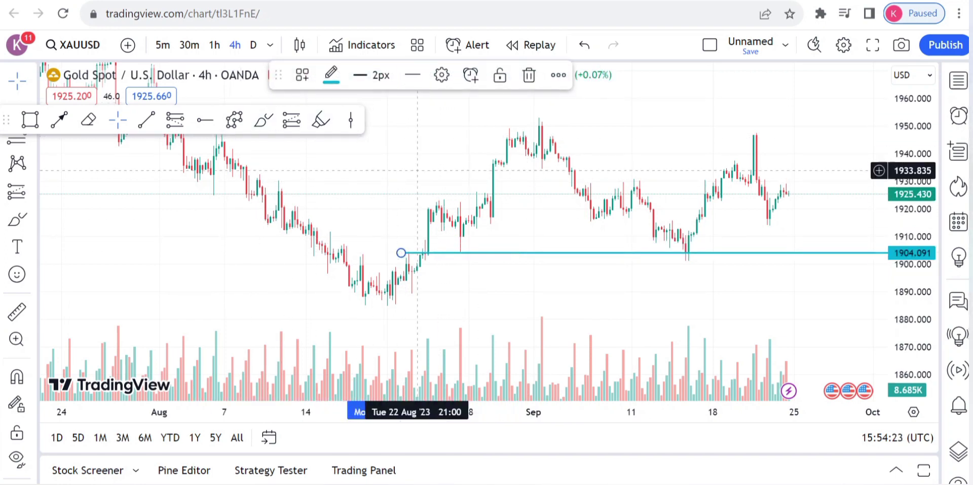
drag(464, 247, 454, 243)
click(263, 119)
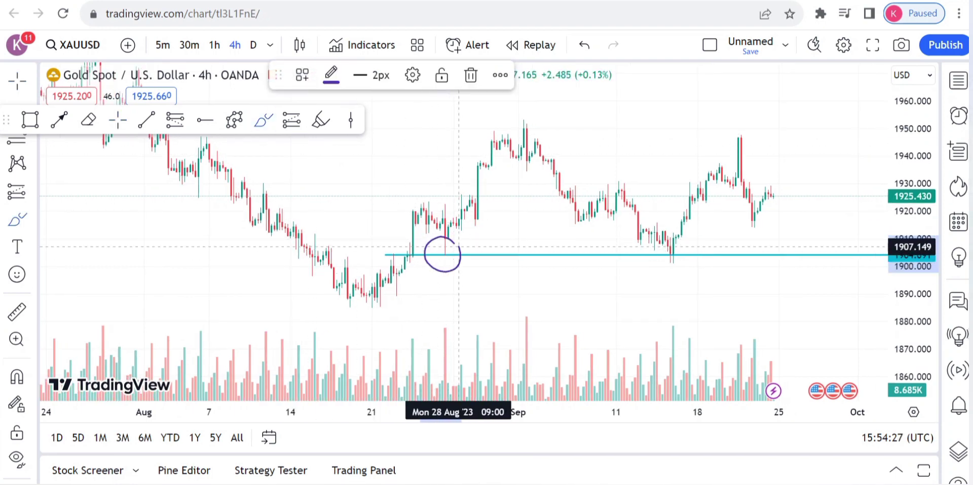
Circle the mid-September low on the 1904 line and sketch a projected drop and bounce.
mouse_move(687, 255)
mouse_down()
mouse_move(675, 244)
mouse_move(666, 261)
mouse_move(682, 251)
mouse_up()
mouse_move(778, 201)
mouse_down()
mouse_move(806, 254)
mouse_move(810, 235)
mouse_up()
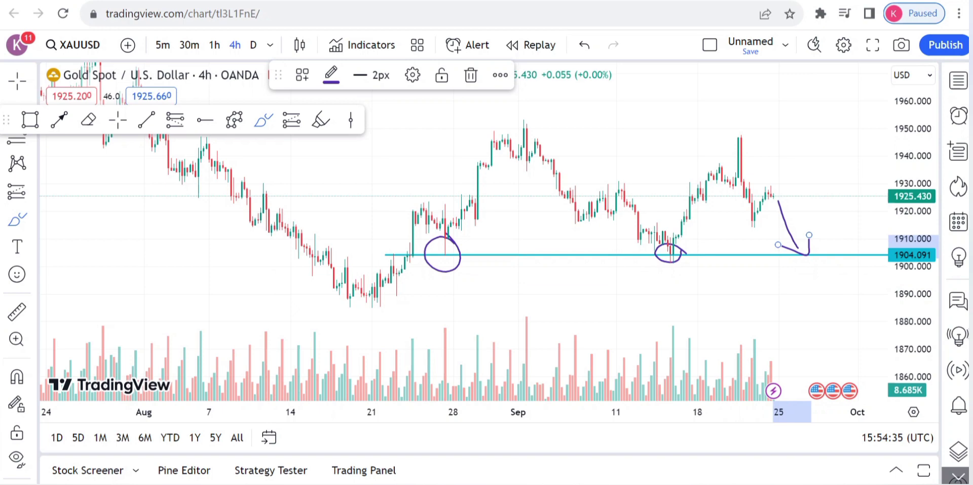